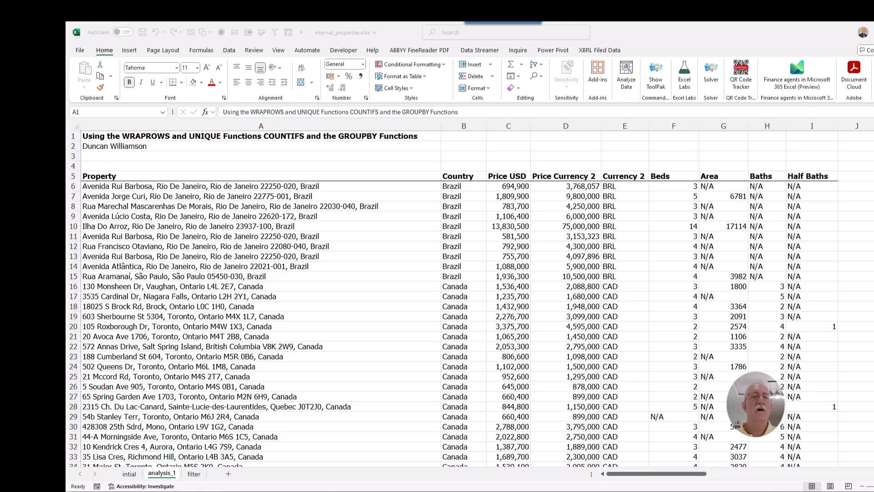
Show the intial sheet and check how far the raw property listing in column A extends.
click(261, 166)
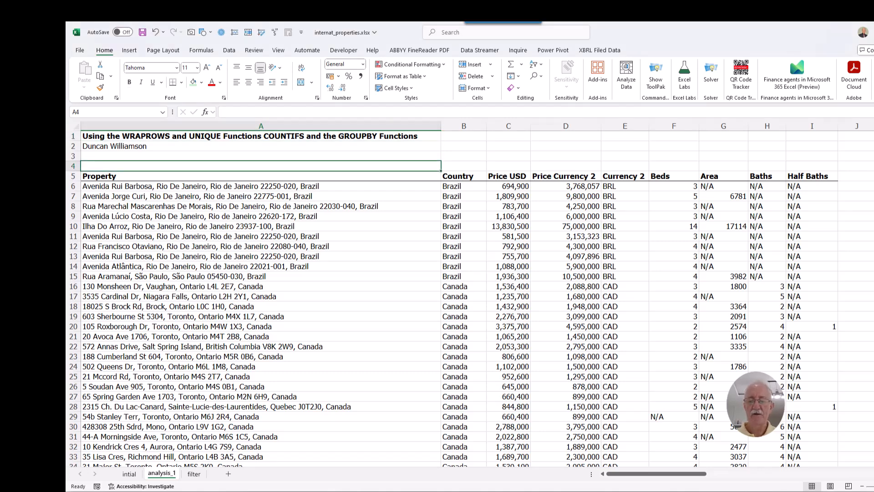
key(ctrl+Page_Up)
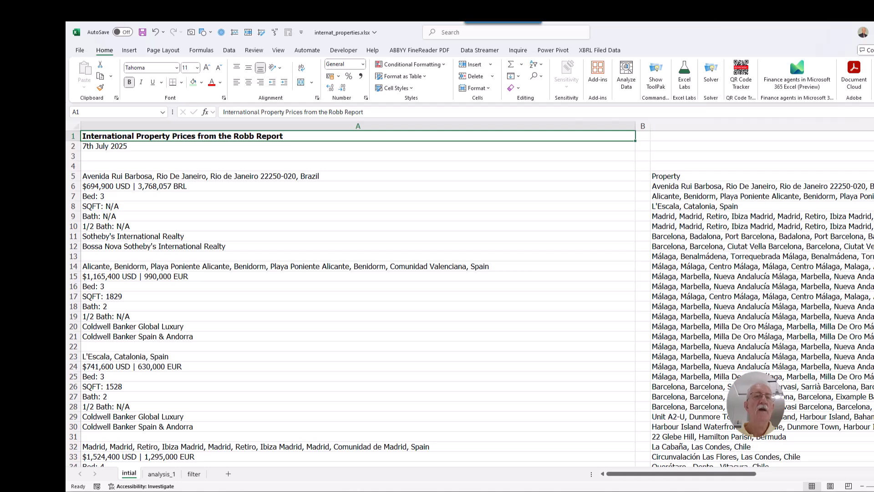
click(200, 176)
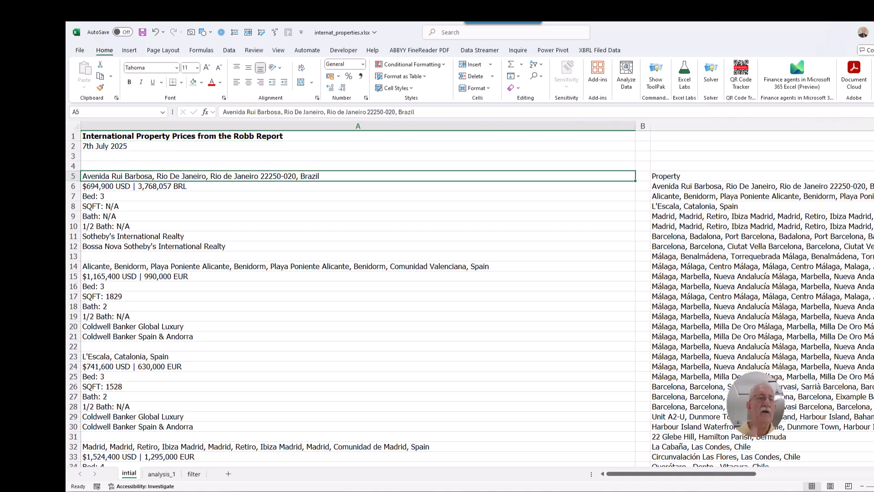
key(ctrl+End)
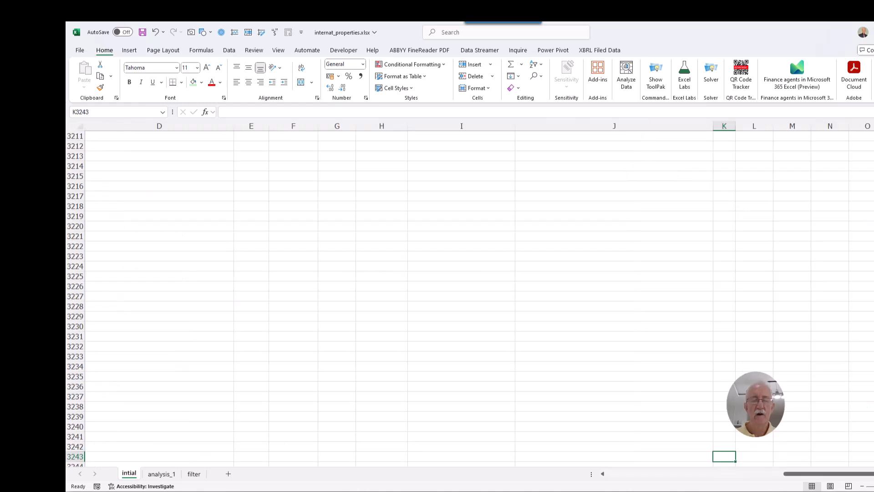
key(Home)
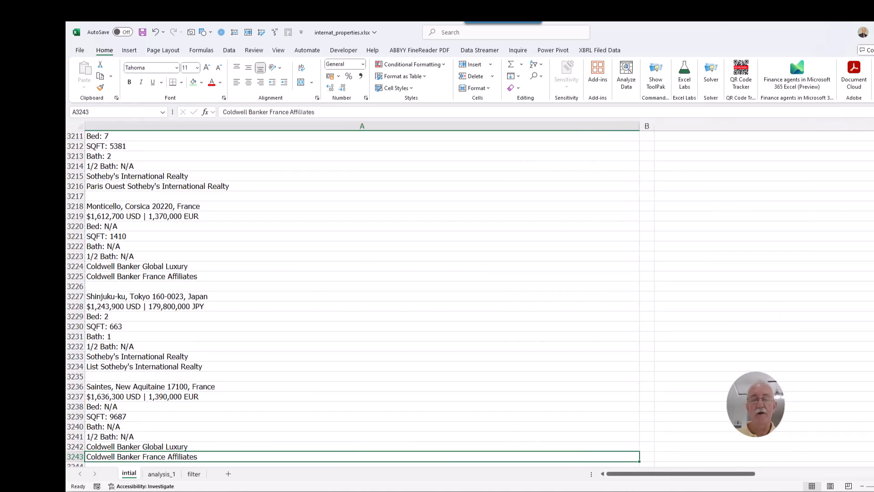
key(ctrl+Home)
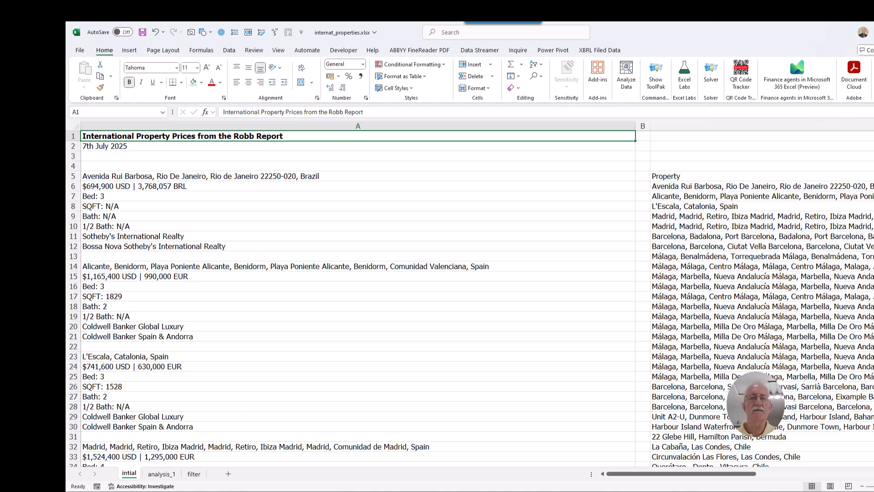
Examine the reshaped property table beginning in column C and the WRAPROWS formula in C6.
key(Right)
key(Right)
key(Right)
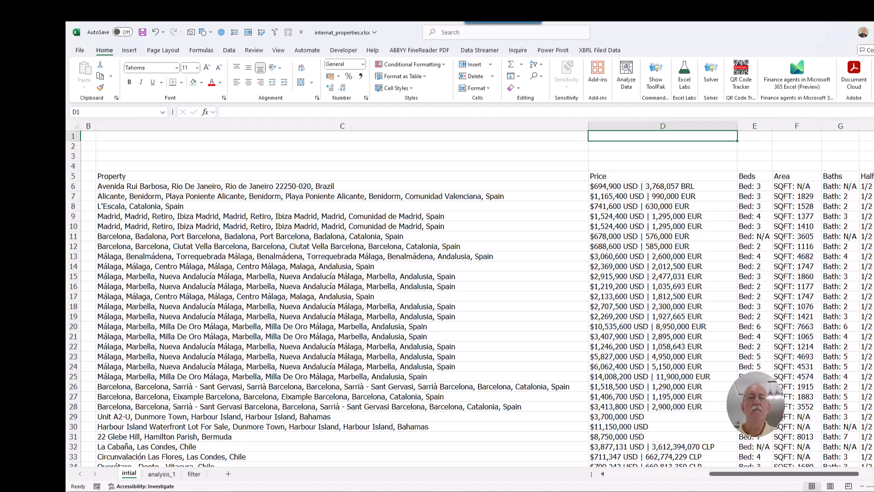
scroll(470, 296, down, 5)
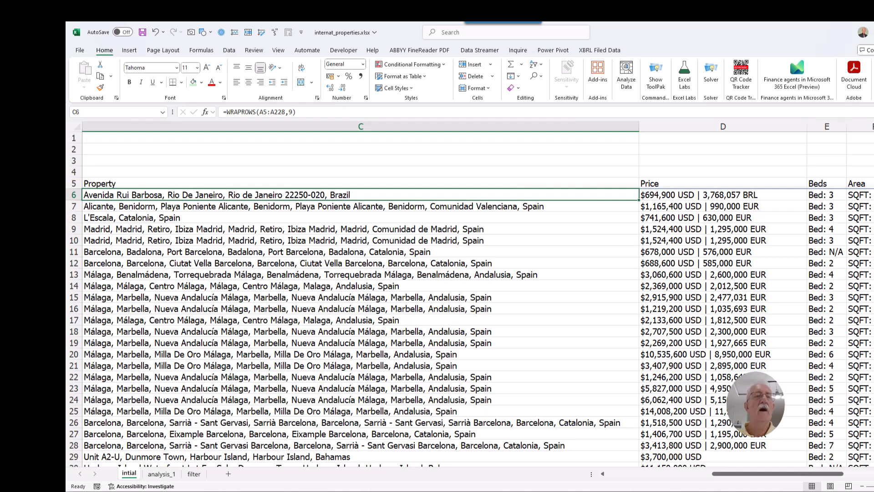
click(360, 183)
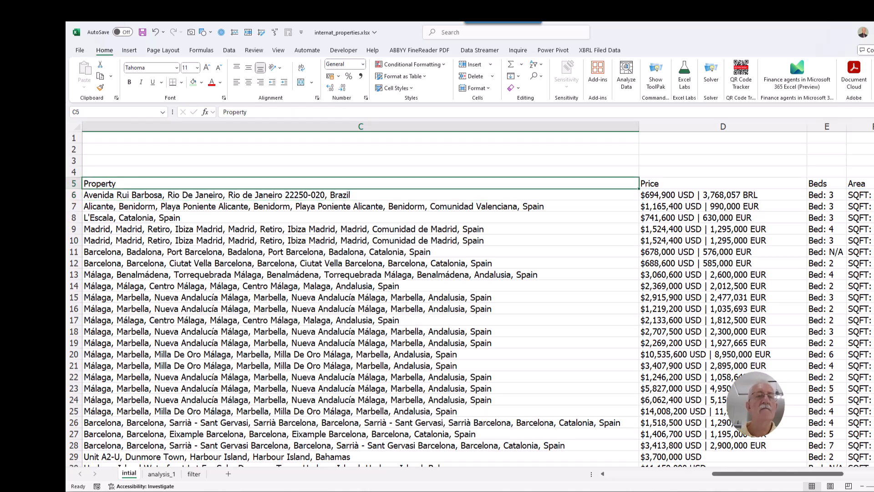
click(360, 195)
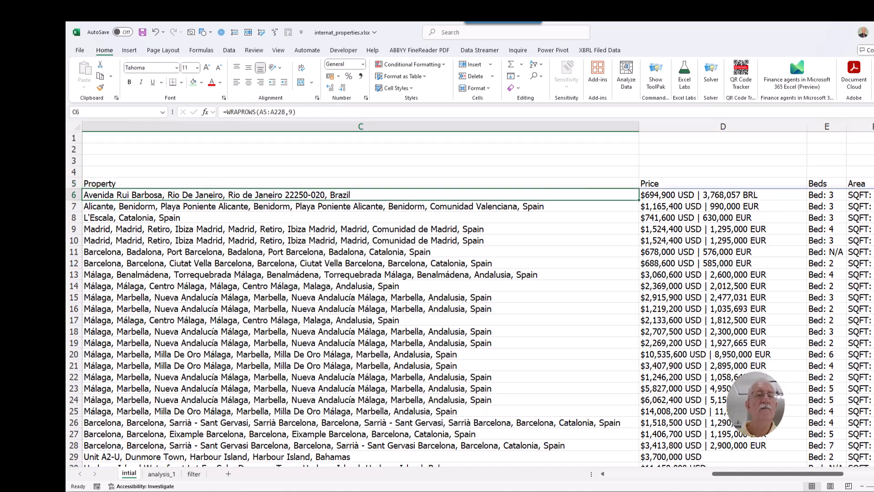
scroll(469, 296, down, 1)
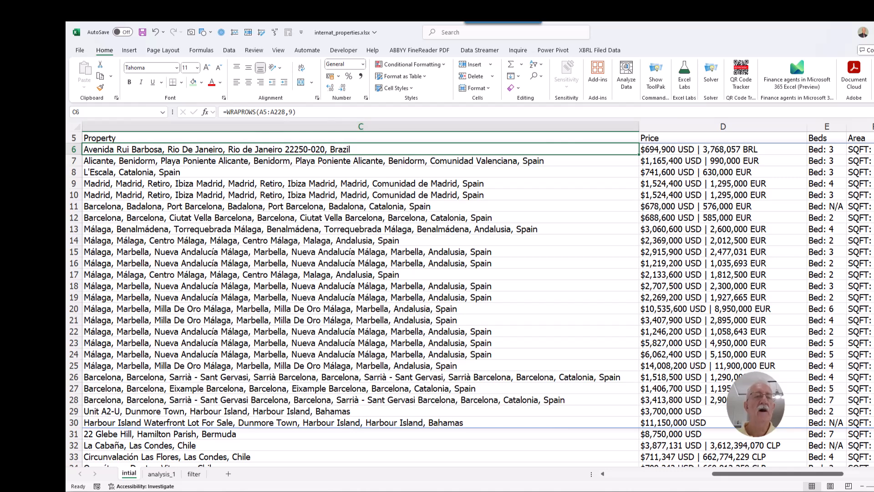
Inspect the layout of the first two raw property records by selecting A5:A12 and A14:A22.
key(Home)
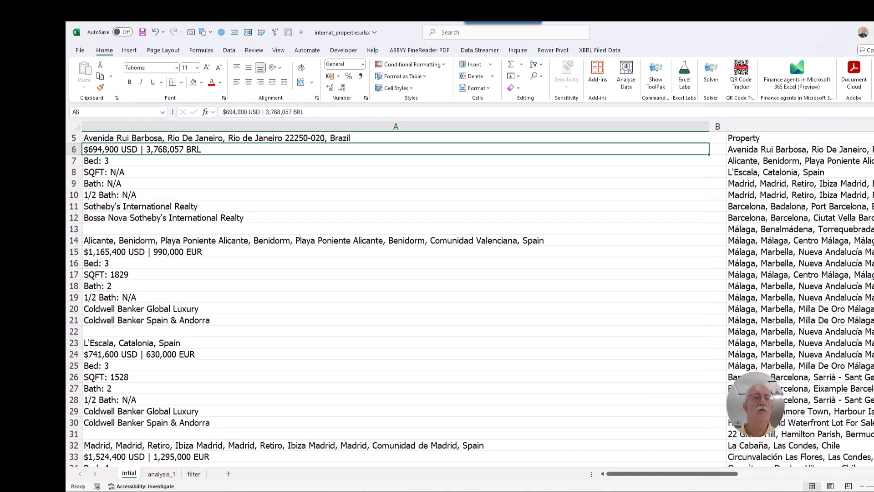
scroll(469, 296, up, 1)
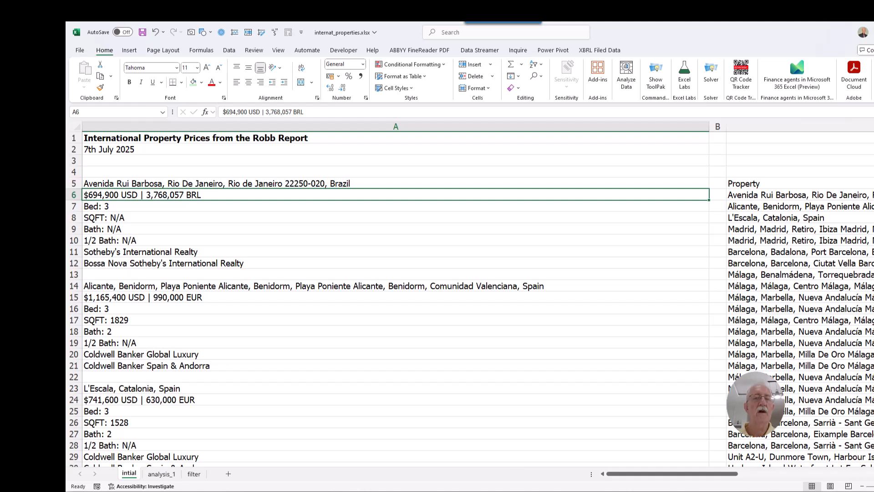
key(ctrl+shift+8)
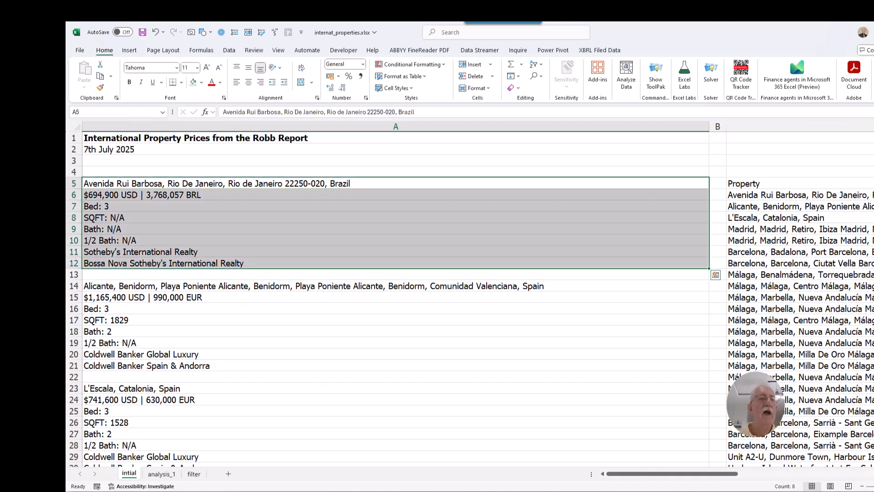
click(396, 274)
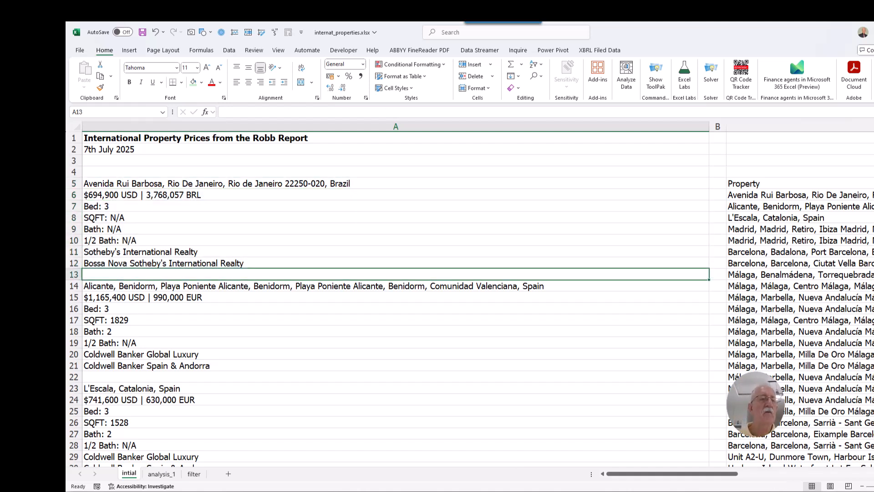
drag(395, 286, 395, 379)
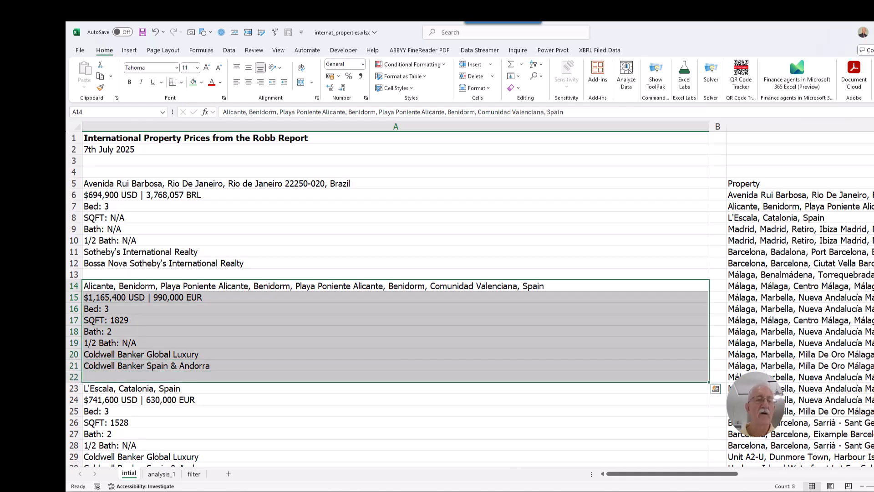
Return to the analysis_1 sheet and inspect the list of unique countries starting at X6.
key(ctrl+Page_Down)
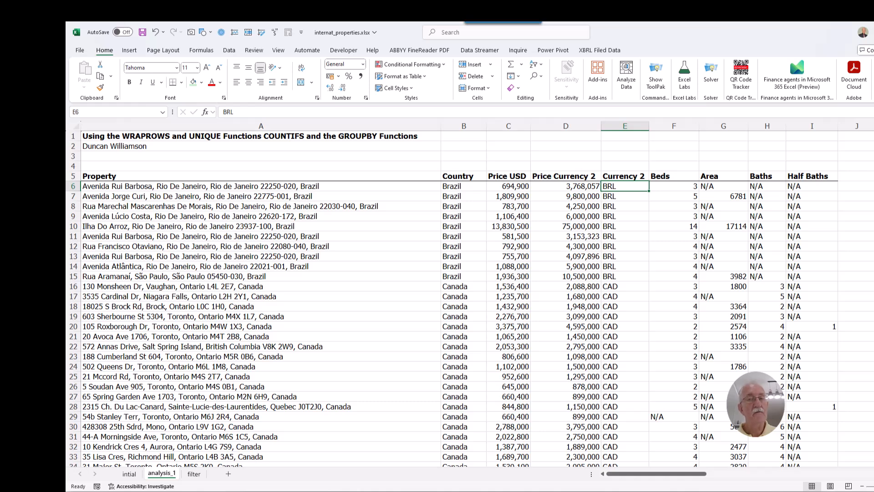
key(Right)
key(Up)
key(ctrl+Right)
key(ctrl+Right)
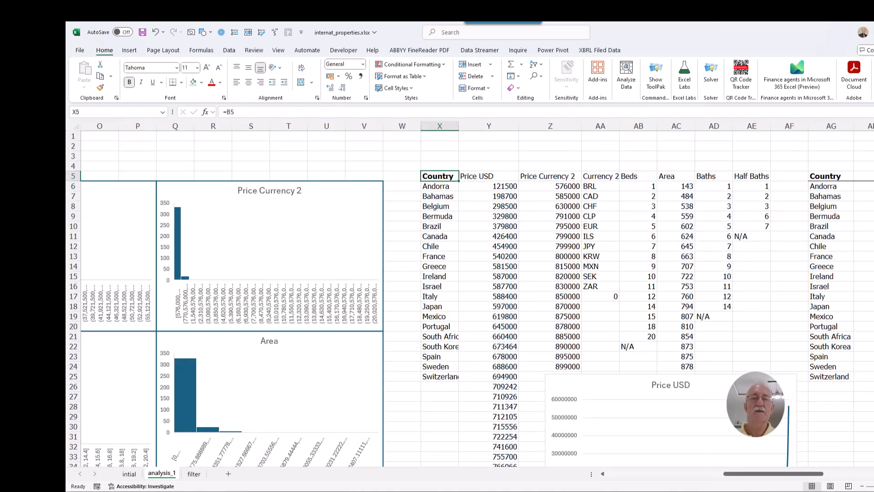
key(Down)
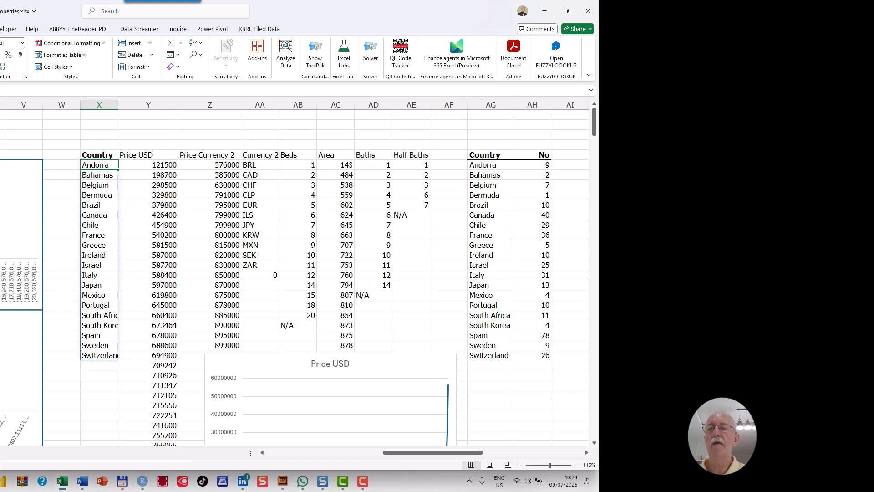
Examine the country count table's spill reference in AG6 and open the COUNTIFS formula in AH6 to review its arguments.
click(490, 165)
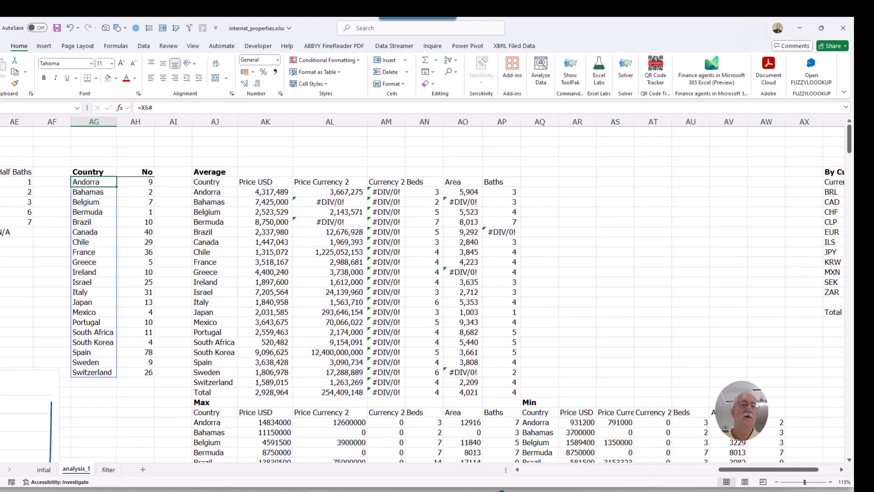
click(135, 181)
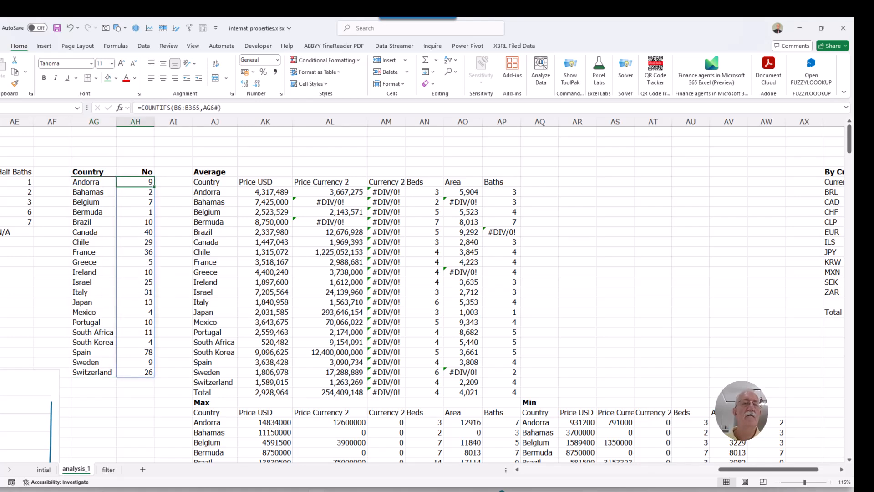
key(F2)
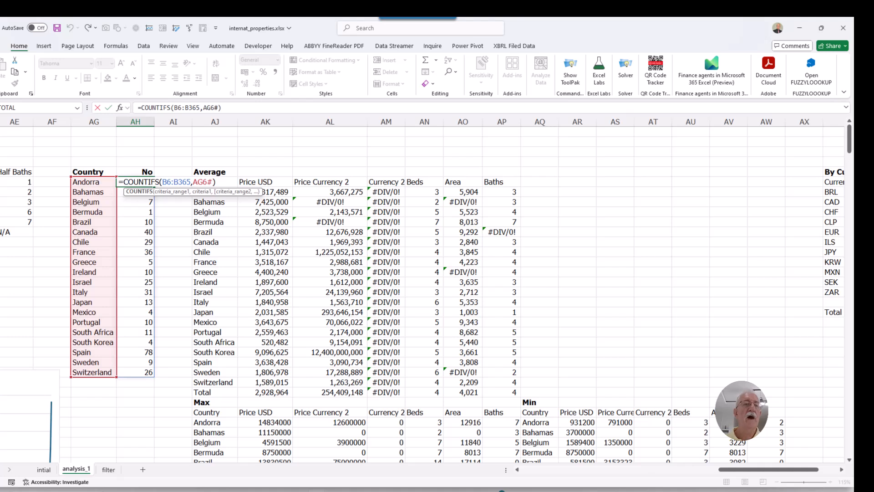
click(123, 182)
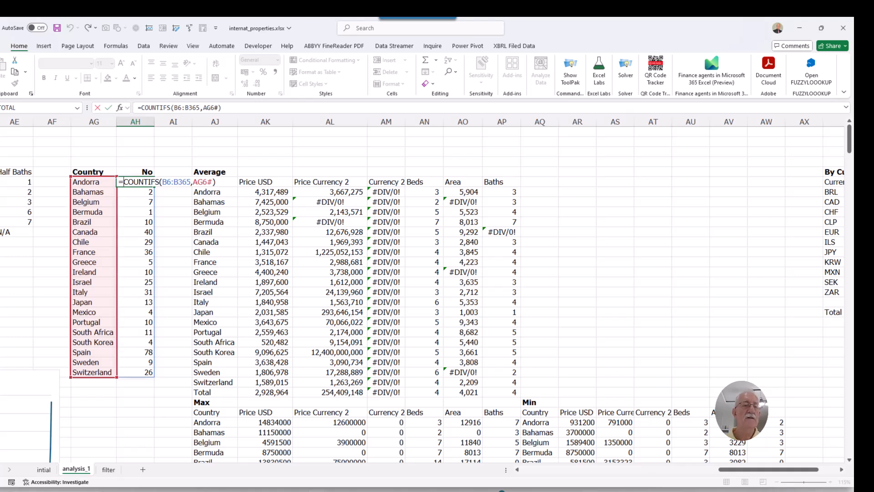
Examine the GROUPBY formula of the Average table in AJ6 and review the Max and Min tables below it.
click(212, 182)
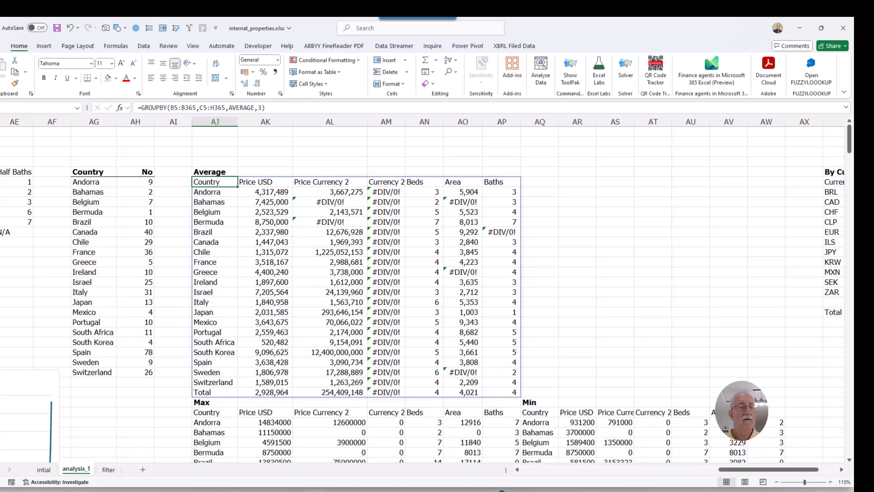
scroll(422, 295, down, 7)
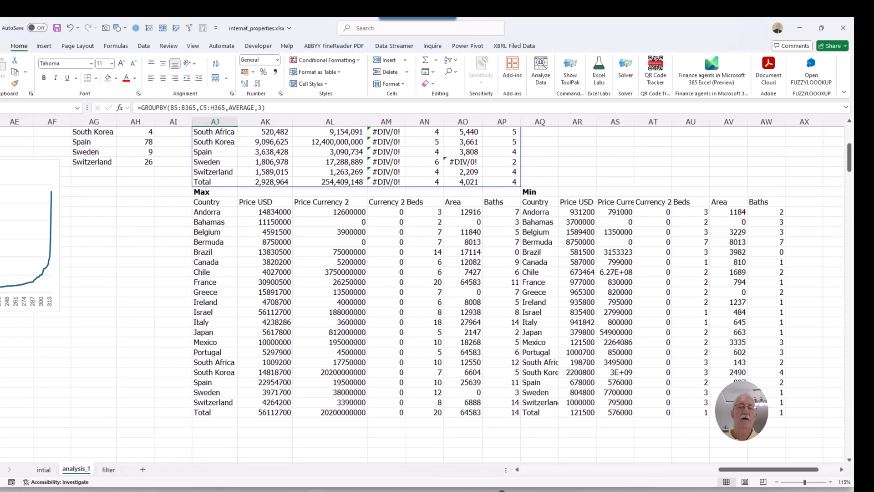
scroll(422, 295, up, 7)
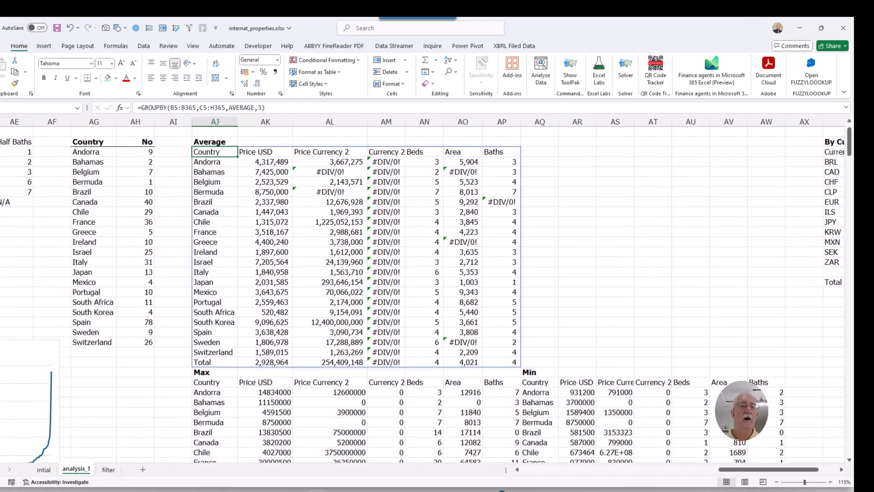